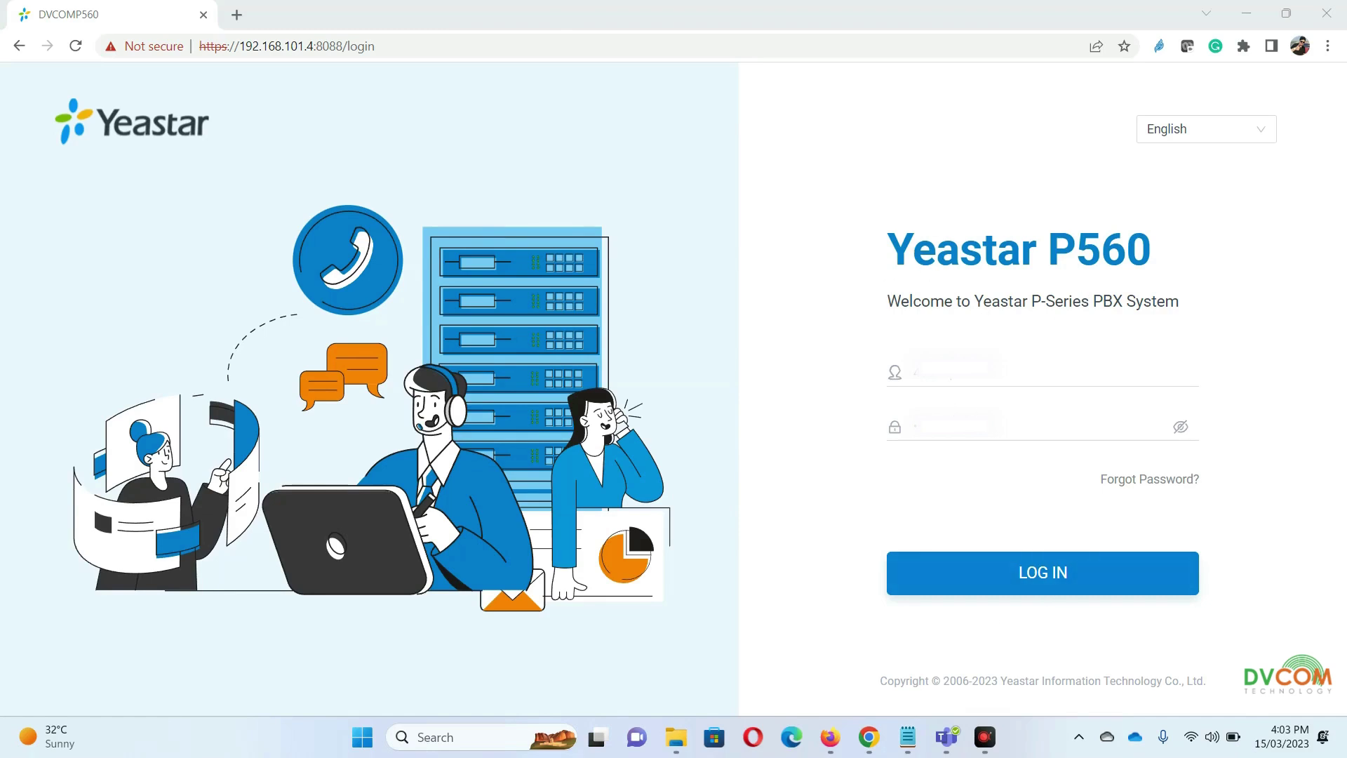
Log in to the Yeastar P560 PBX and access its management portal.
click(1039, 576)
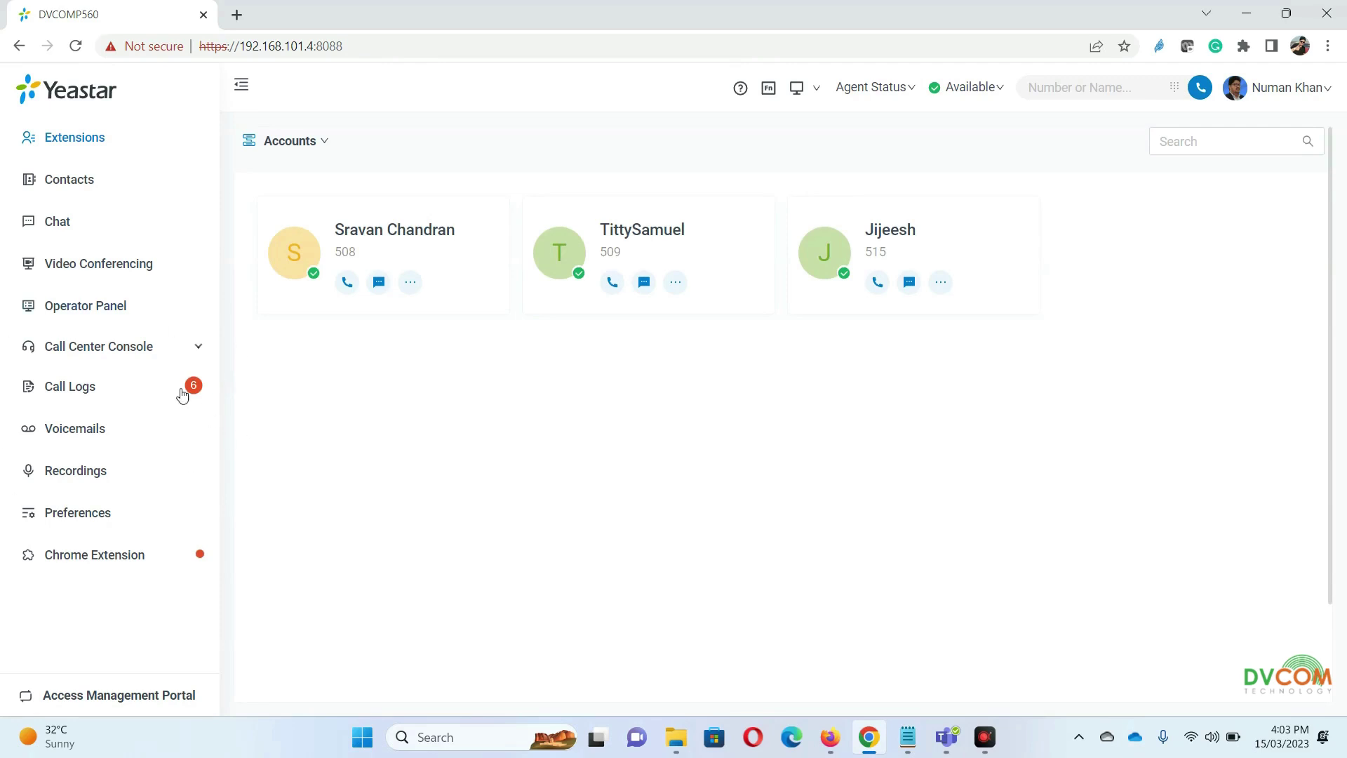
click(129, 698)
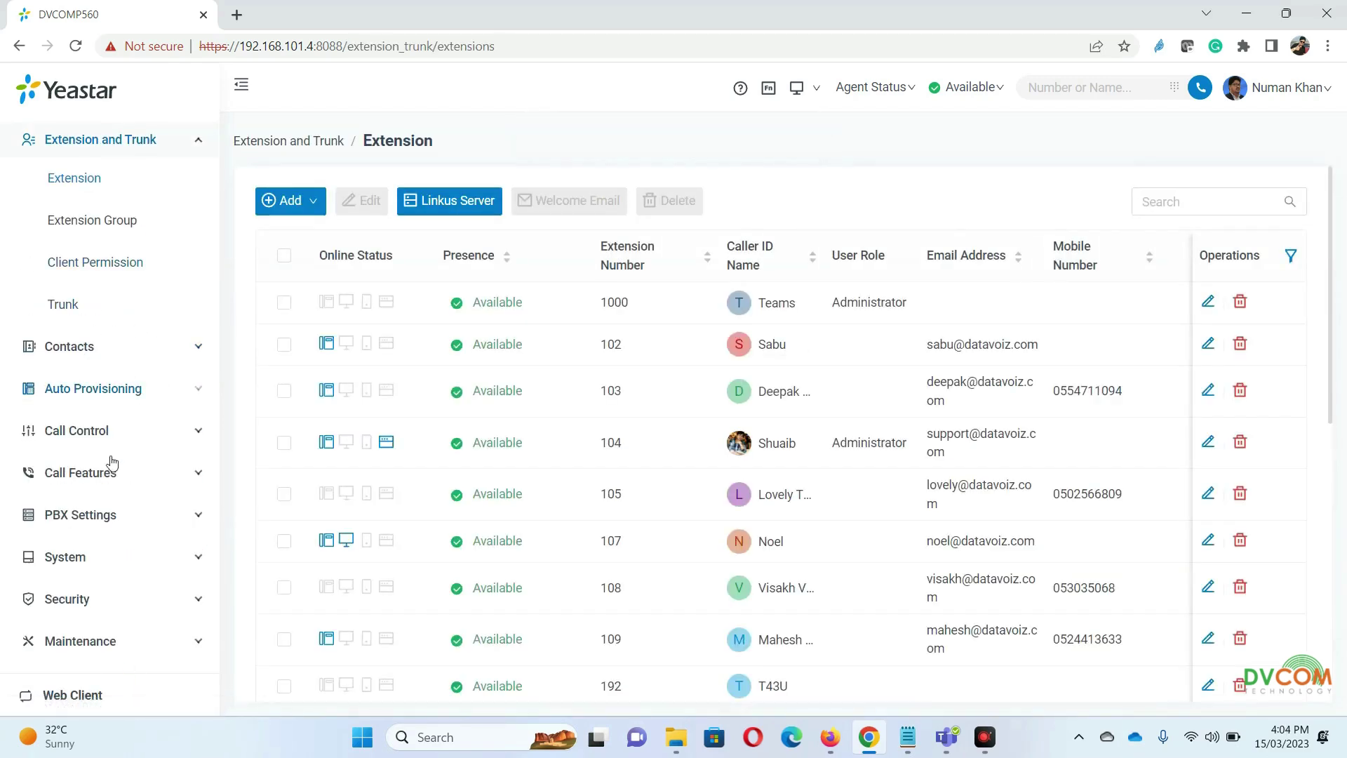
Open the outbound route list under Call Control and examine the dial pattern of the Out_to_Teams route.
click(127, 434)
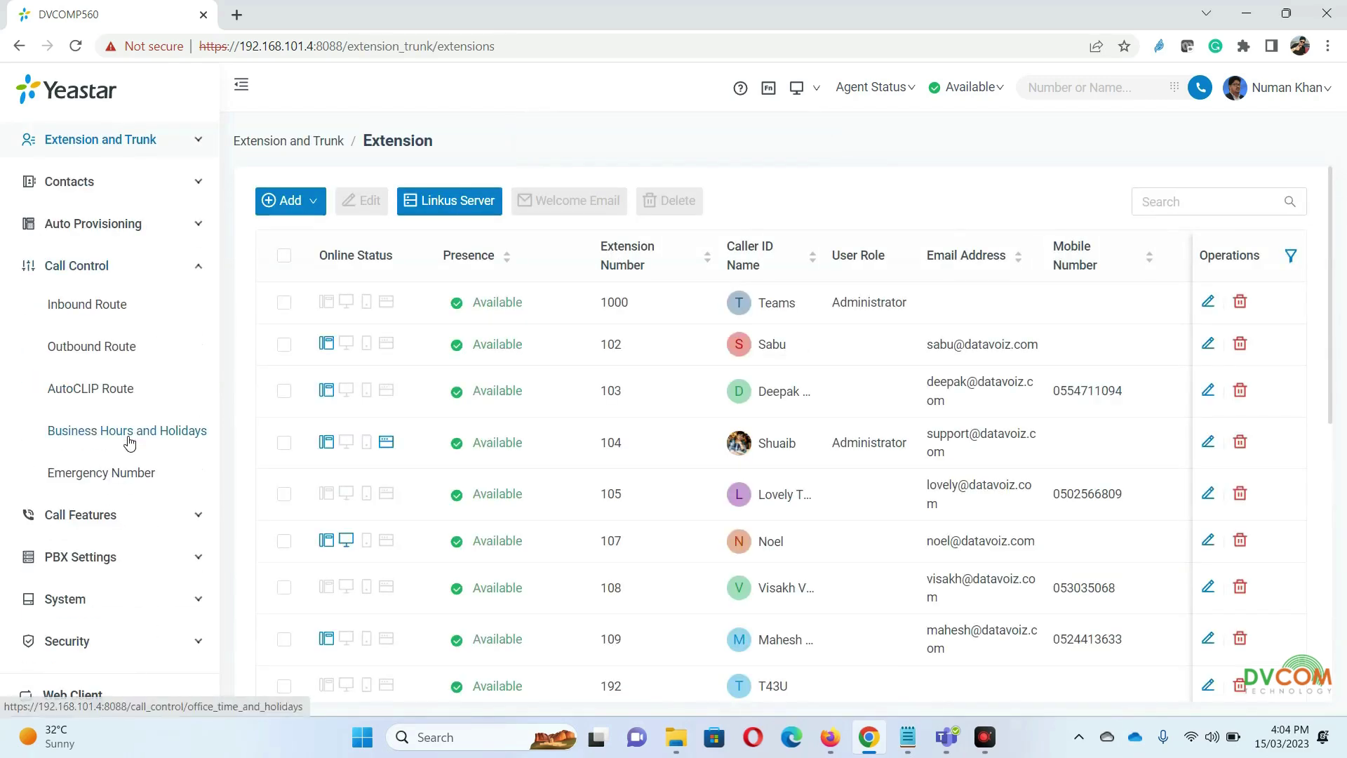
click(111, 347)
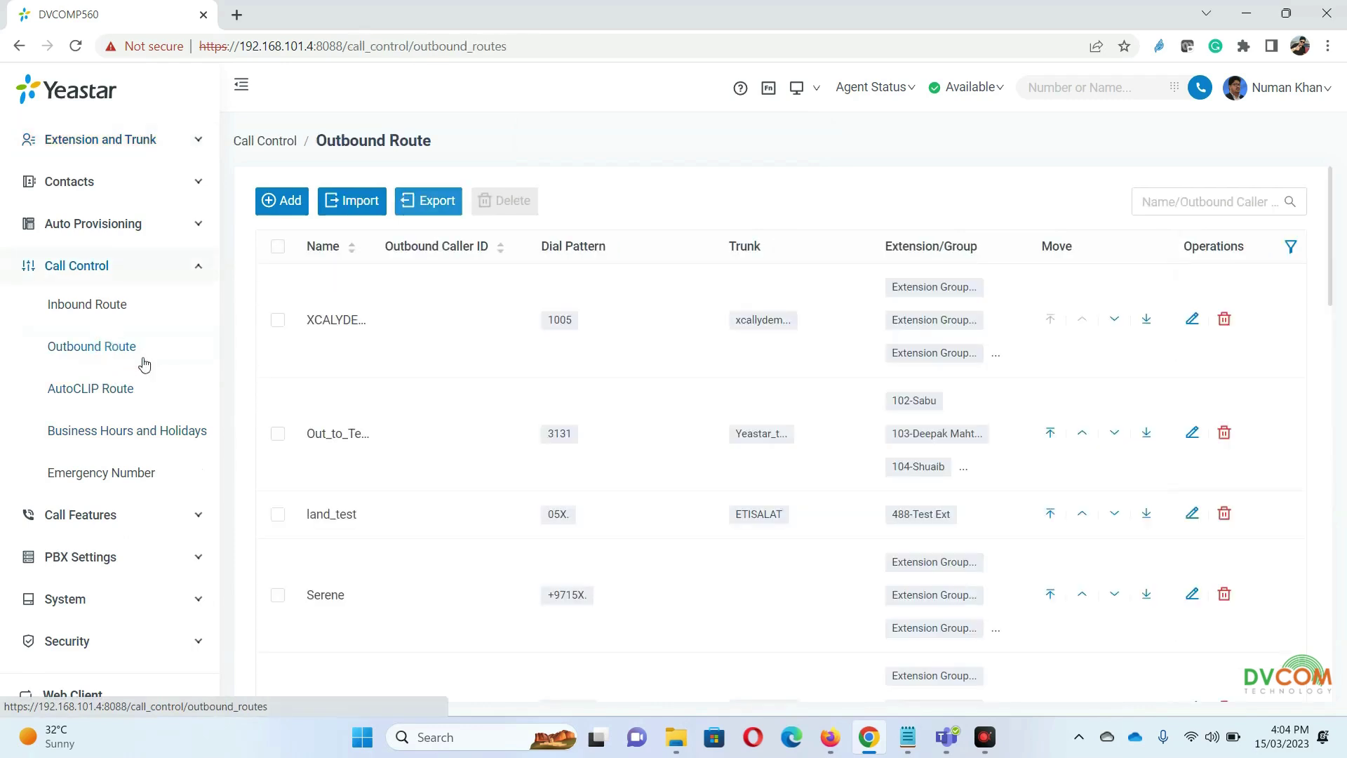
click(242, 85)
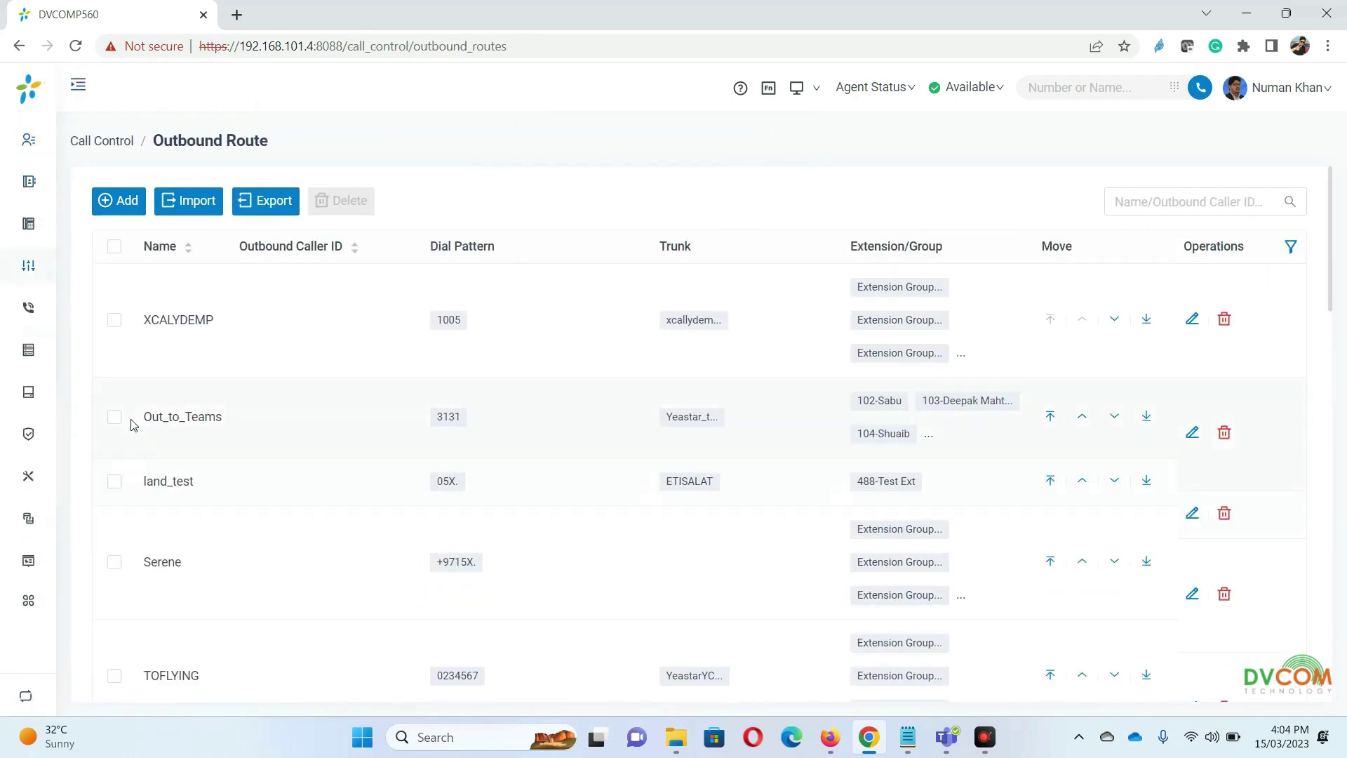
drag(140, 417, 223, 418)
drag(438, 419, 463, 423)
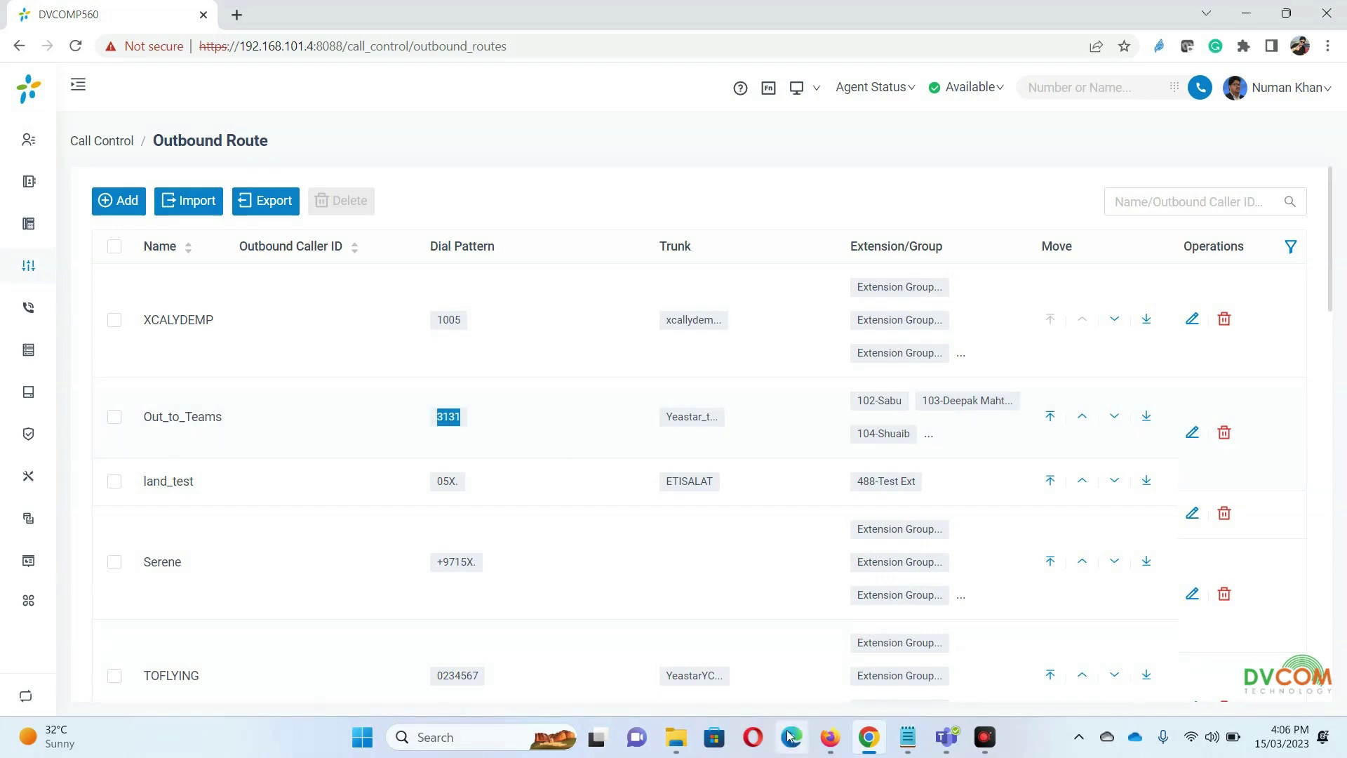
Switch to the Teams admin center in Firefox and open the assignment settings of the YeastarPBX resource account.
click(830, 737)
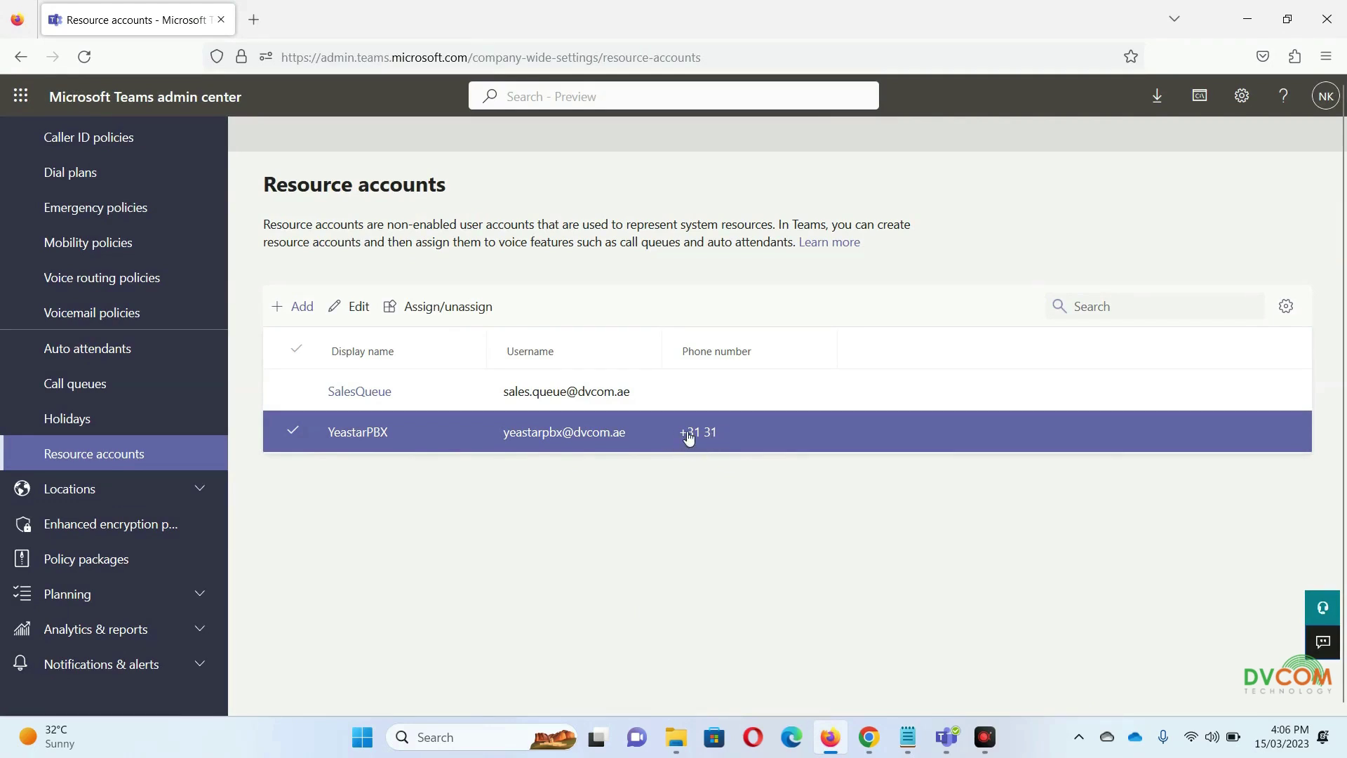
click(445, 308)
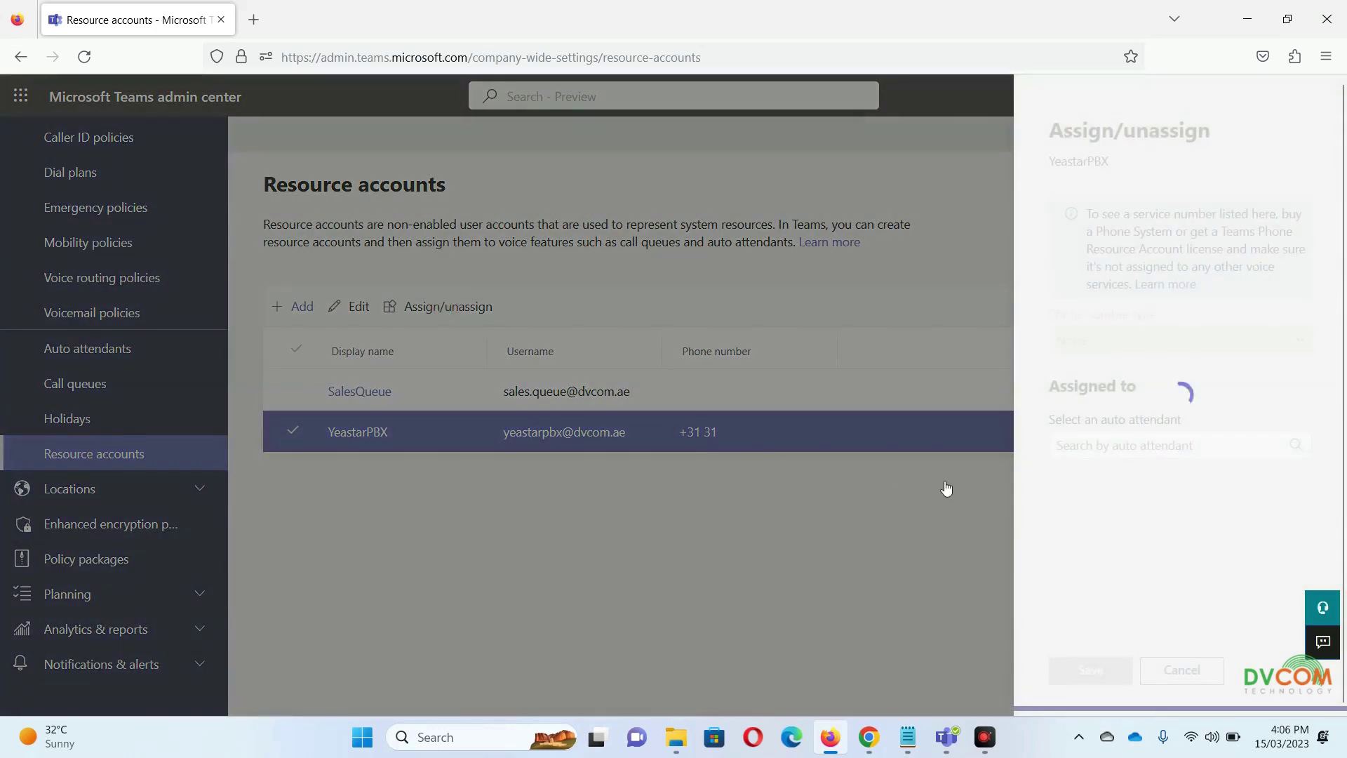
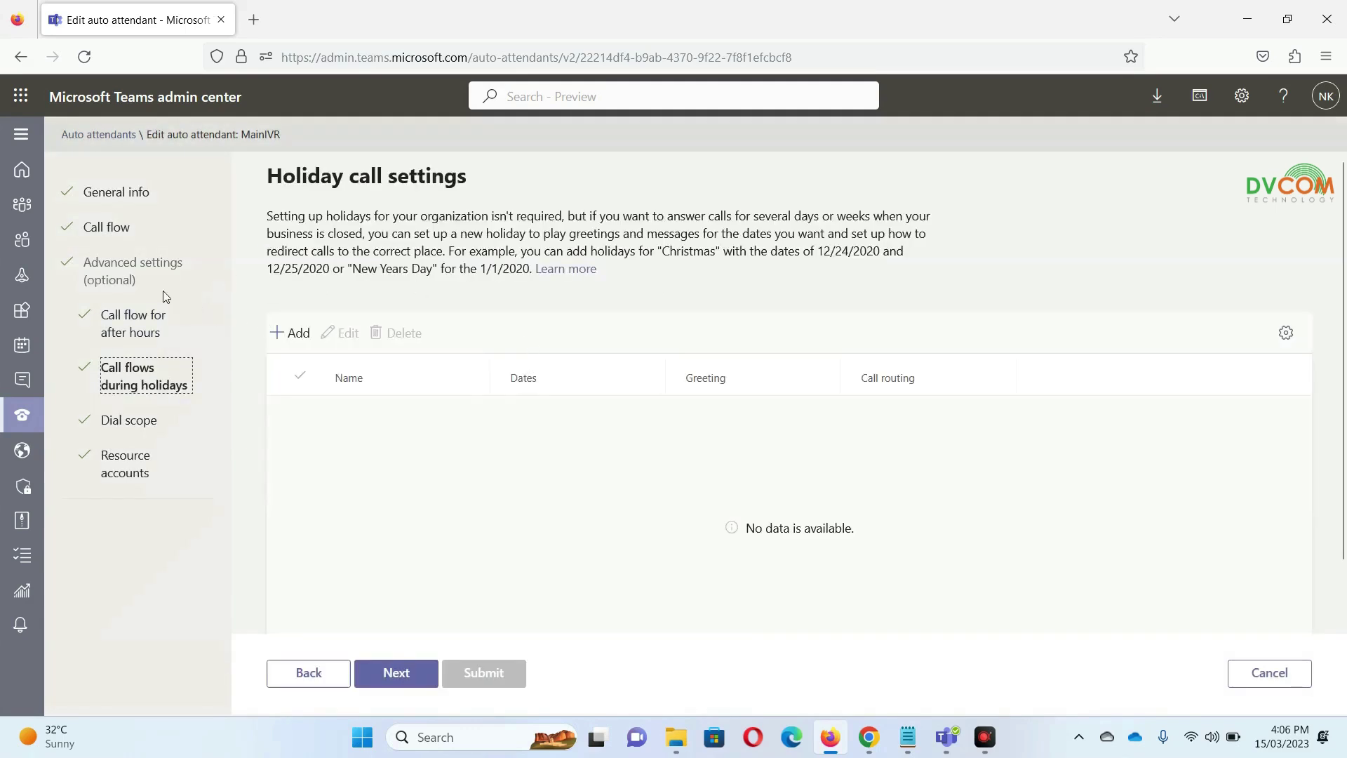
Examine the MainIVR auto attendant's call flow, including its greeting, menu options, dial keys and destinations.
click(131, 273)
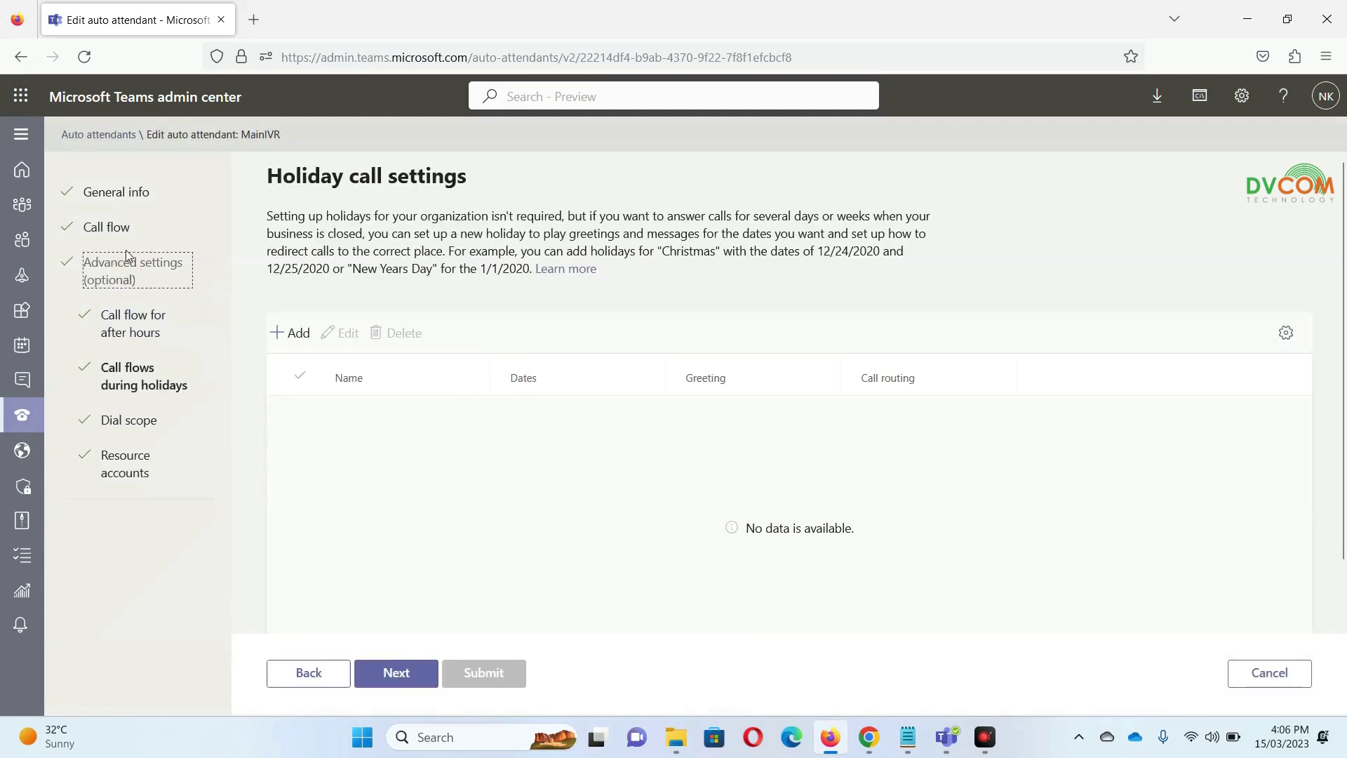
click(116, 229)
scroll(480, 385, down, 6)
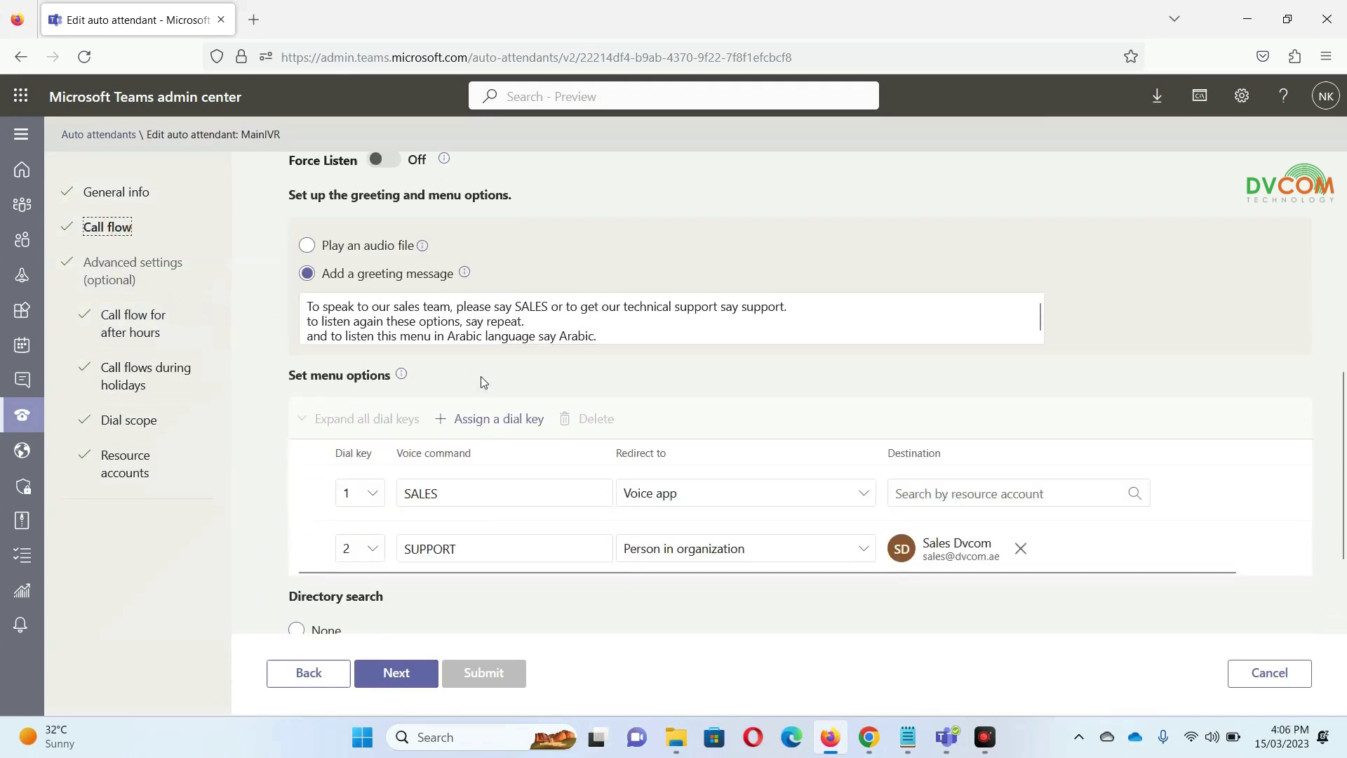
scroll(397, 326, up, 1)
scroll(397, 325, up, 1)
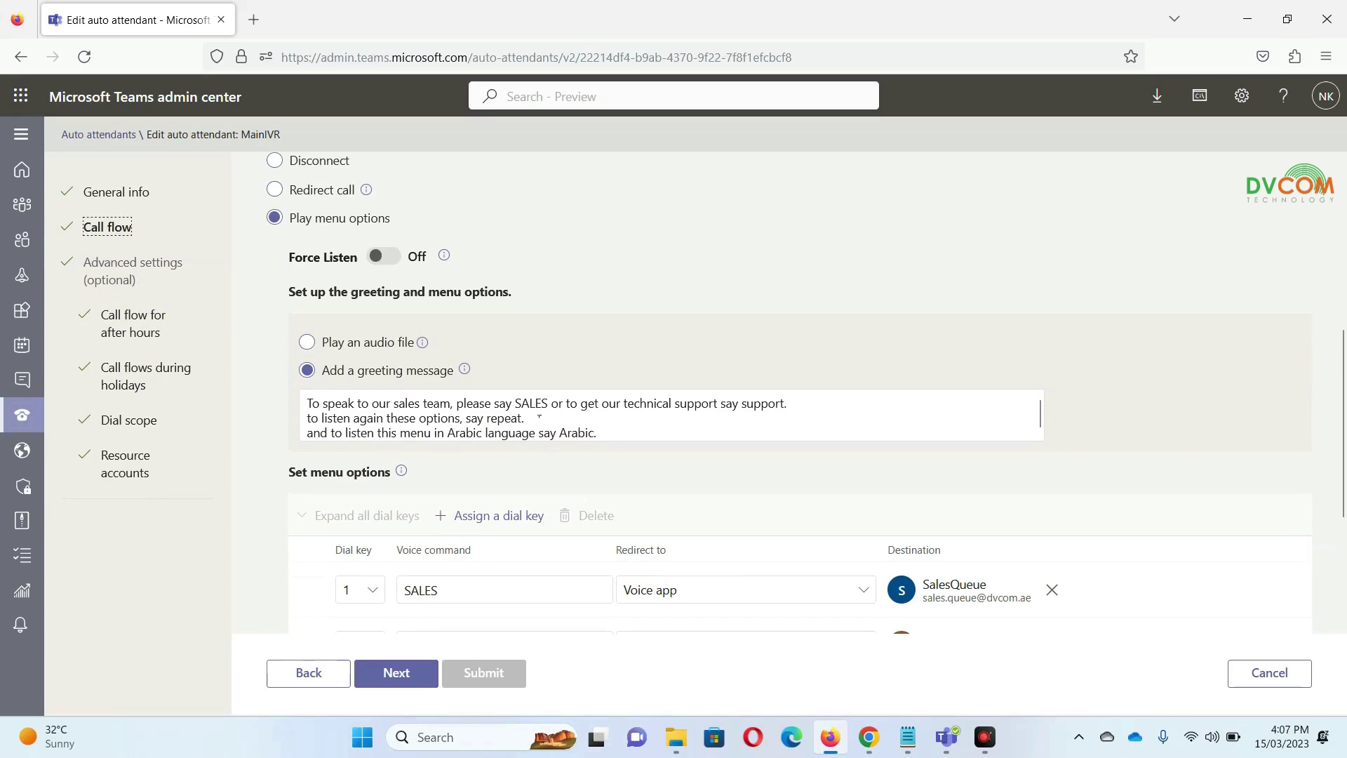
scroll(618, 437, down, 1)
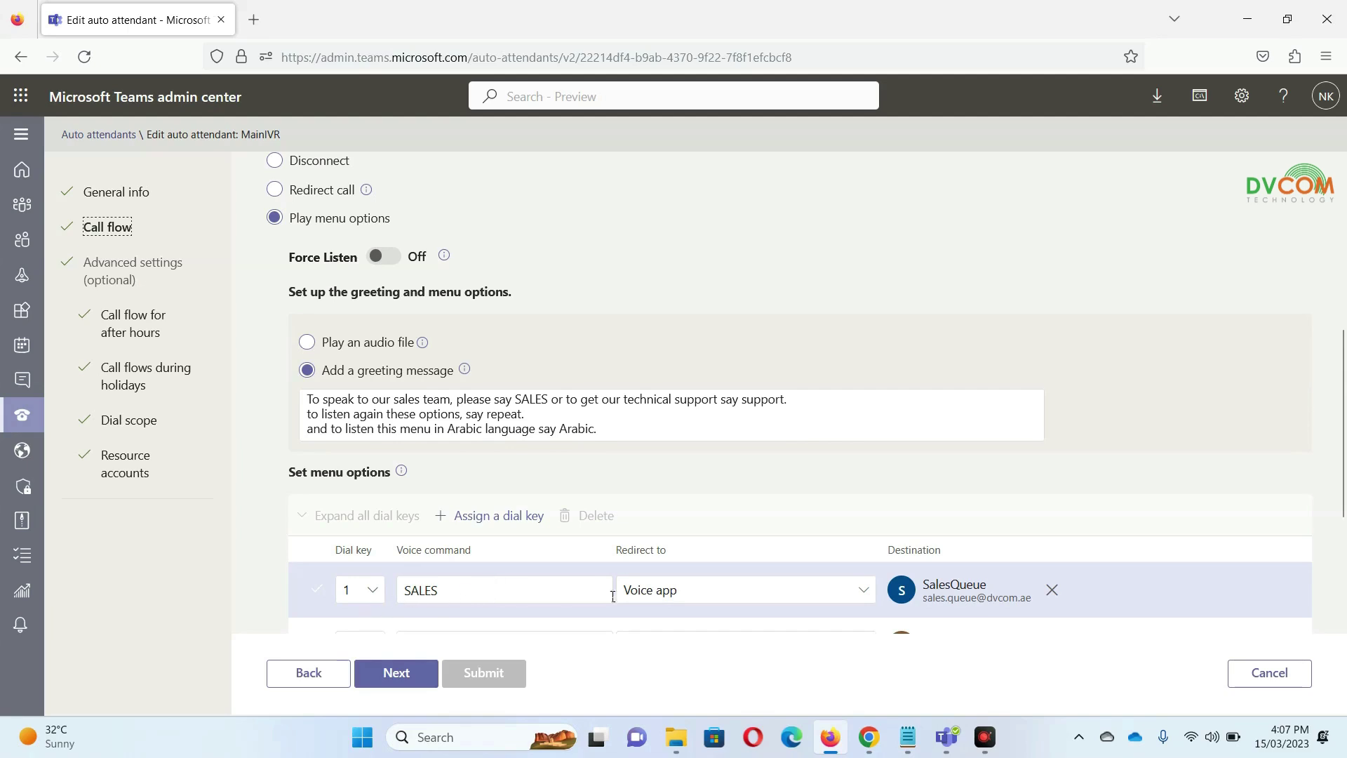
scroll(927, 595, down, 3)
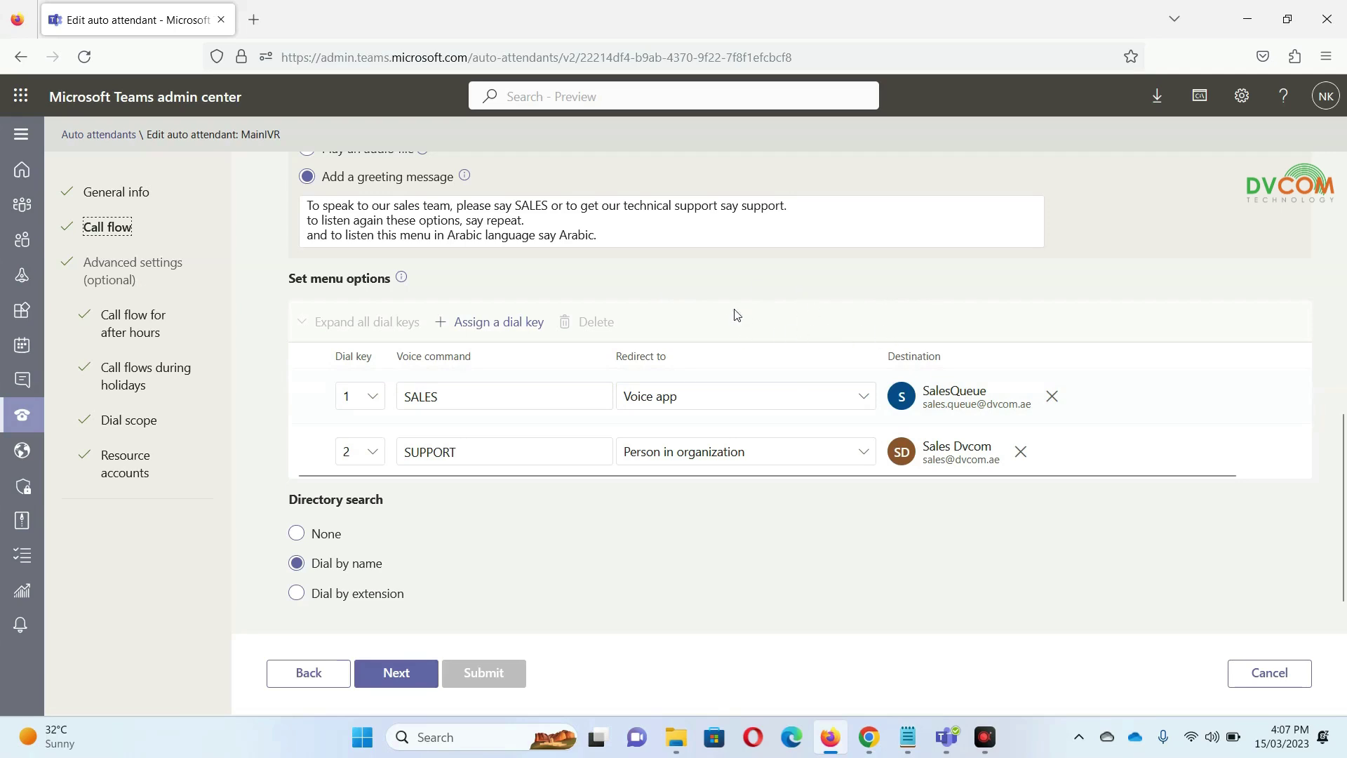
scroll(725, 316, up, 5)
scroll(725, 316, up, 3)
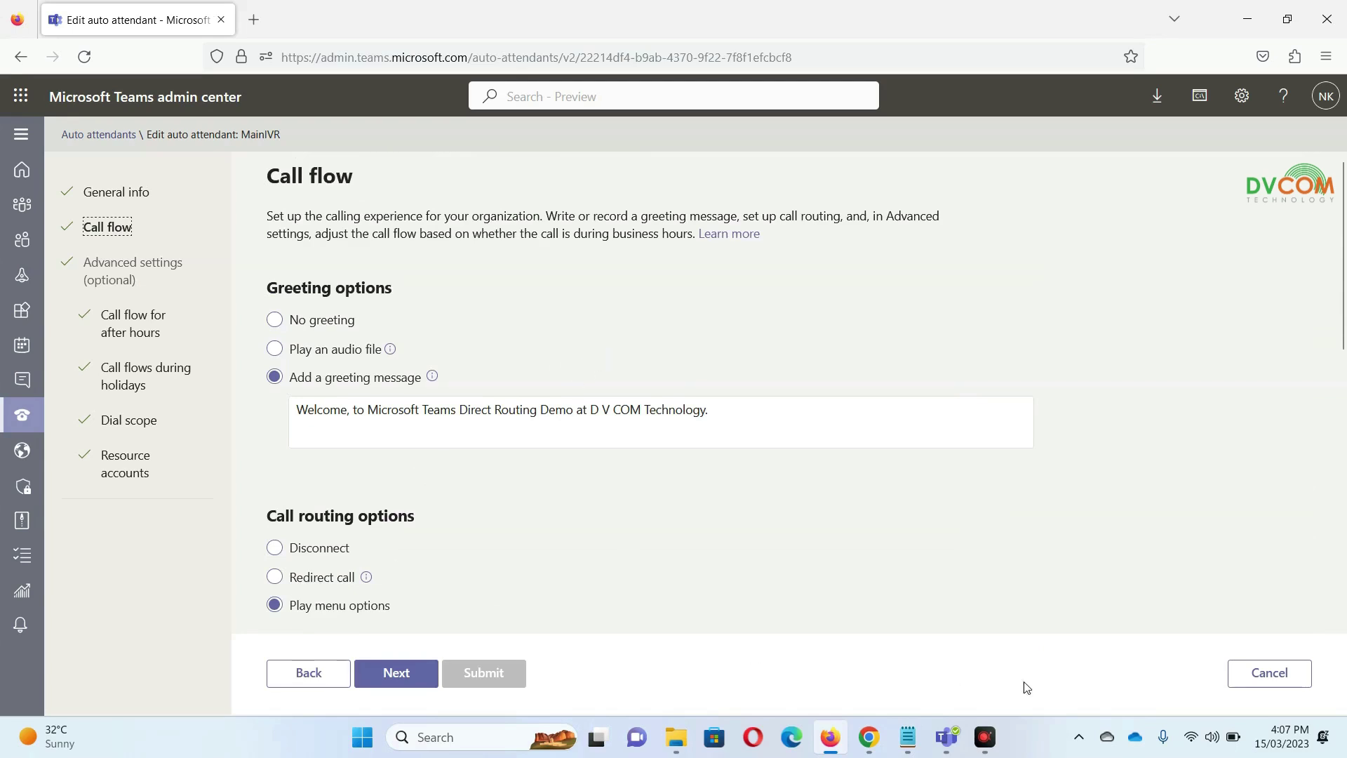
Switch back to the PBX portal in Chrome and place a call to 3131.
mouse_move(876, 751)
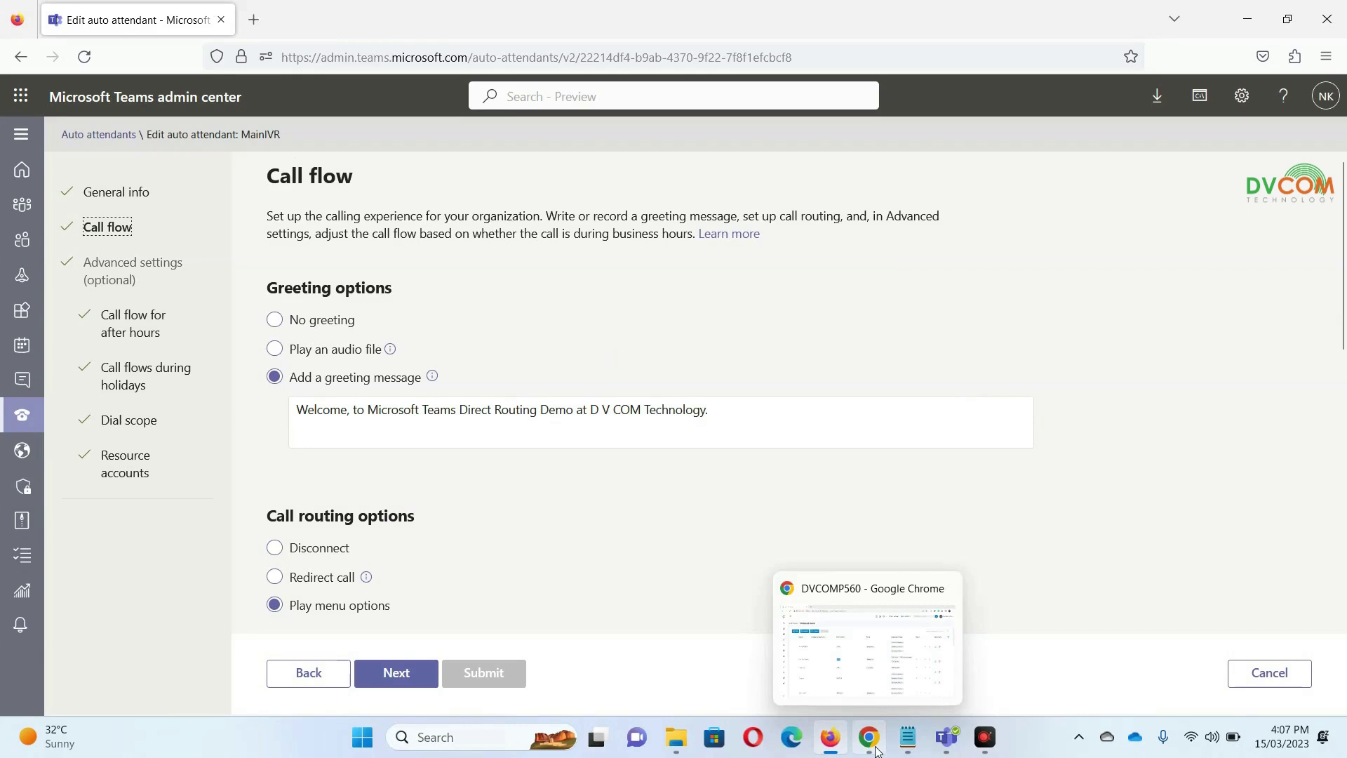
click(870, 738)
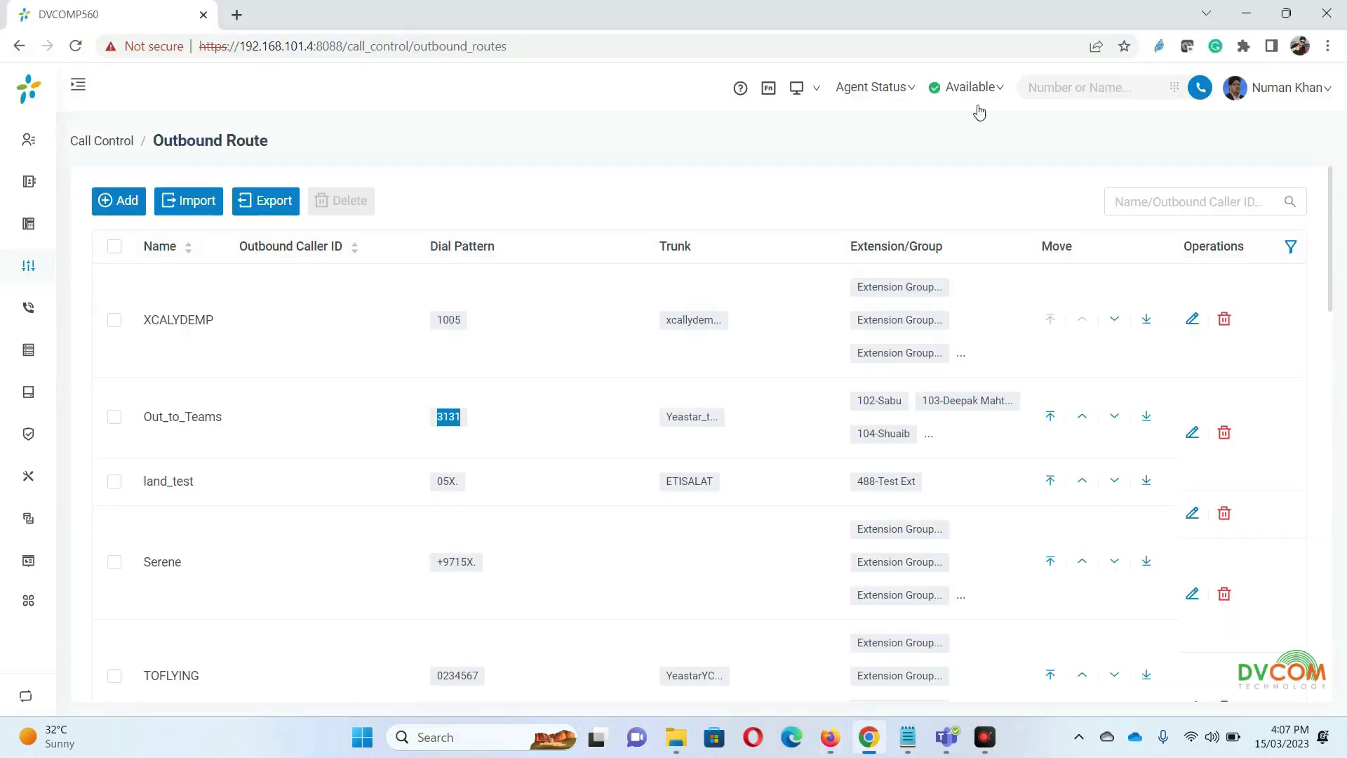
click(1081, 87)
text(3131)
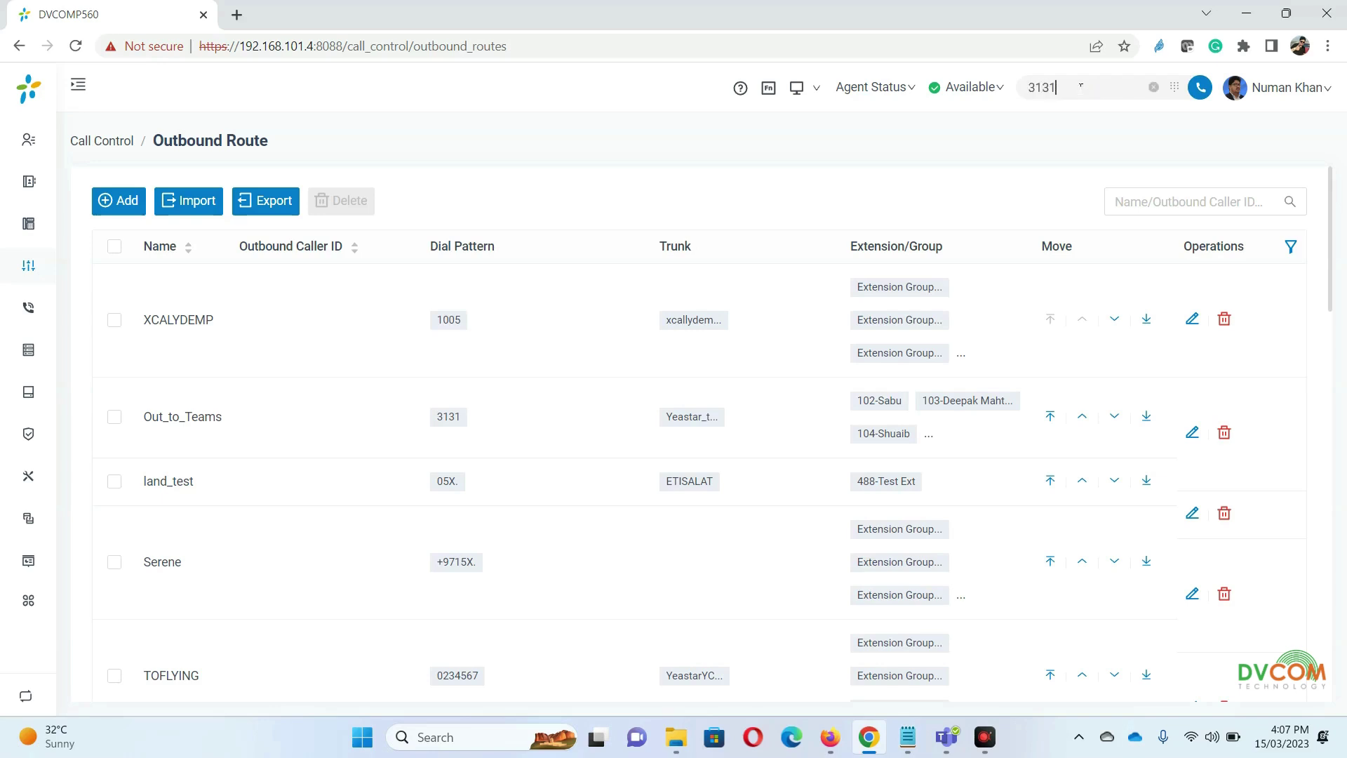
click(1200, 88)
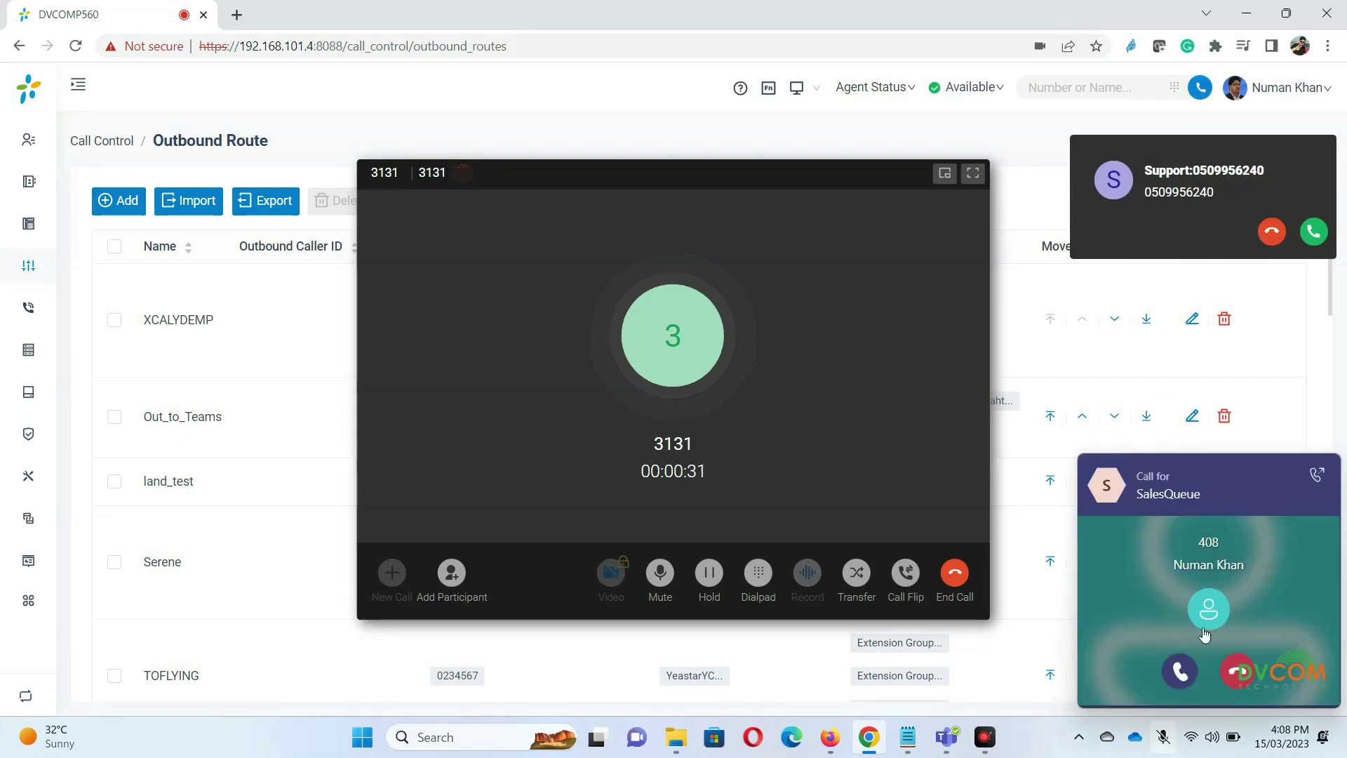
Reject the incoming support call on the PBX and answer the SalesQueue call in Teams.
click(1272, 231)
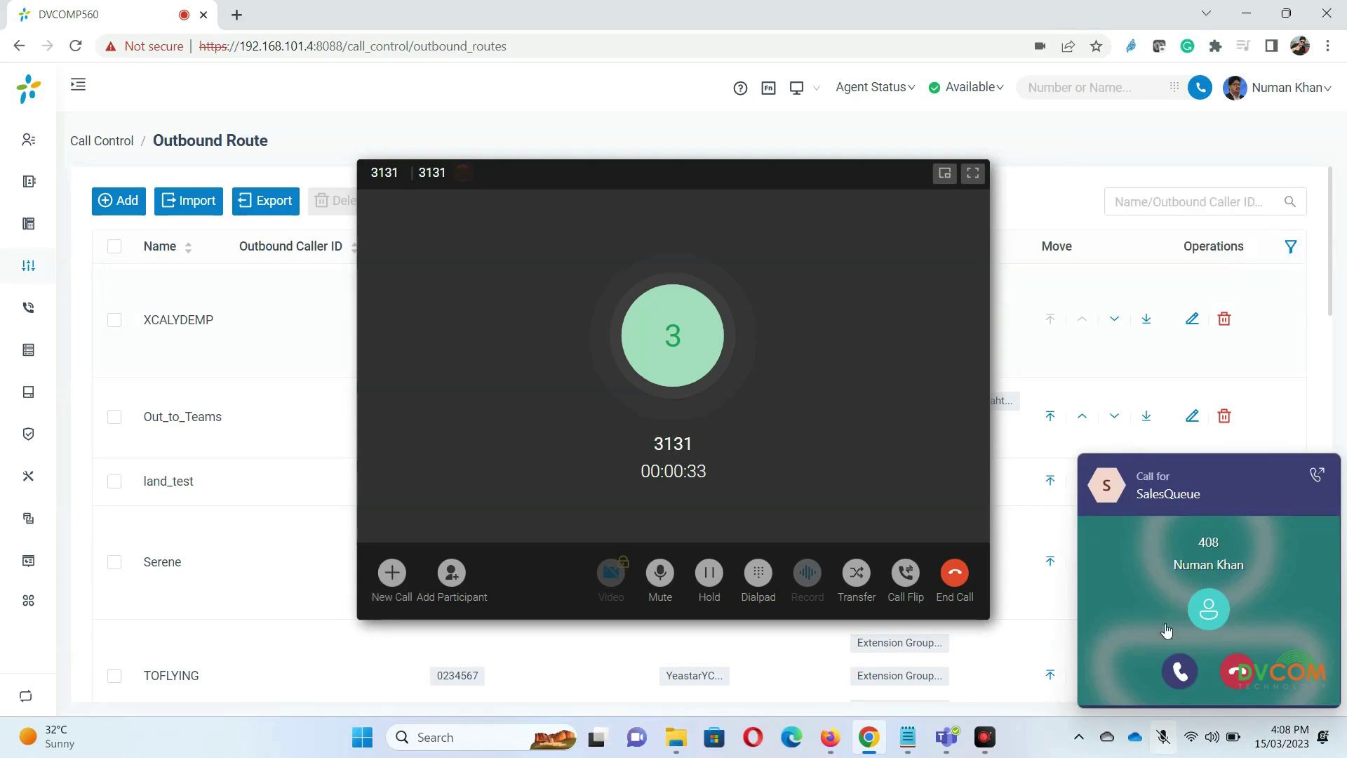
click(1235, 670)
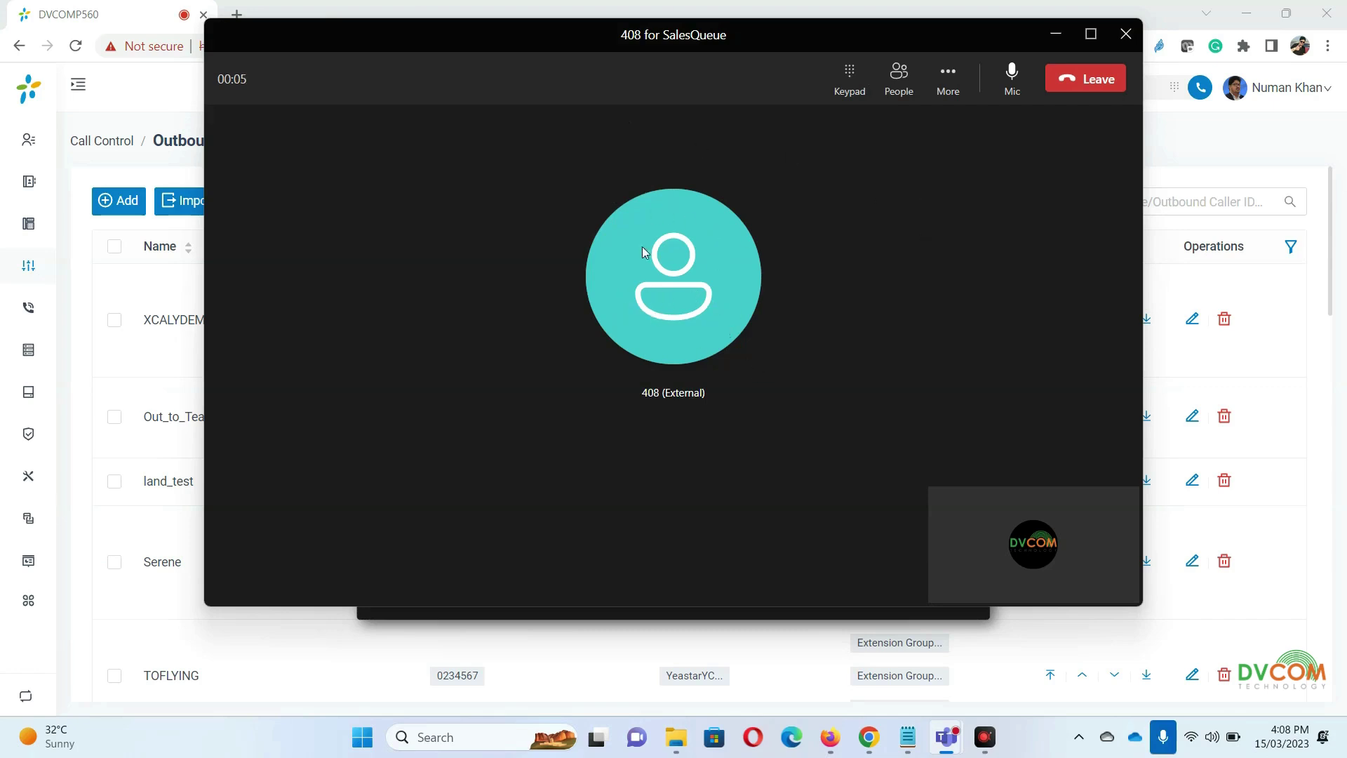
Move the Teams call window slightly lower and leave the SalesQueue call.
drag(605, 39, 625, 75)
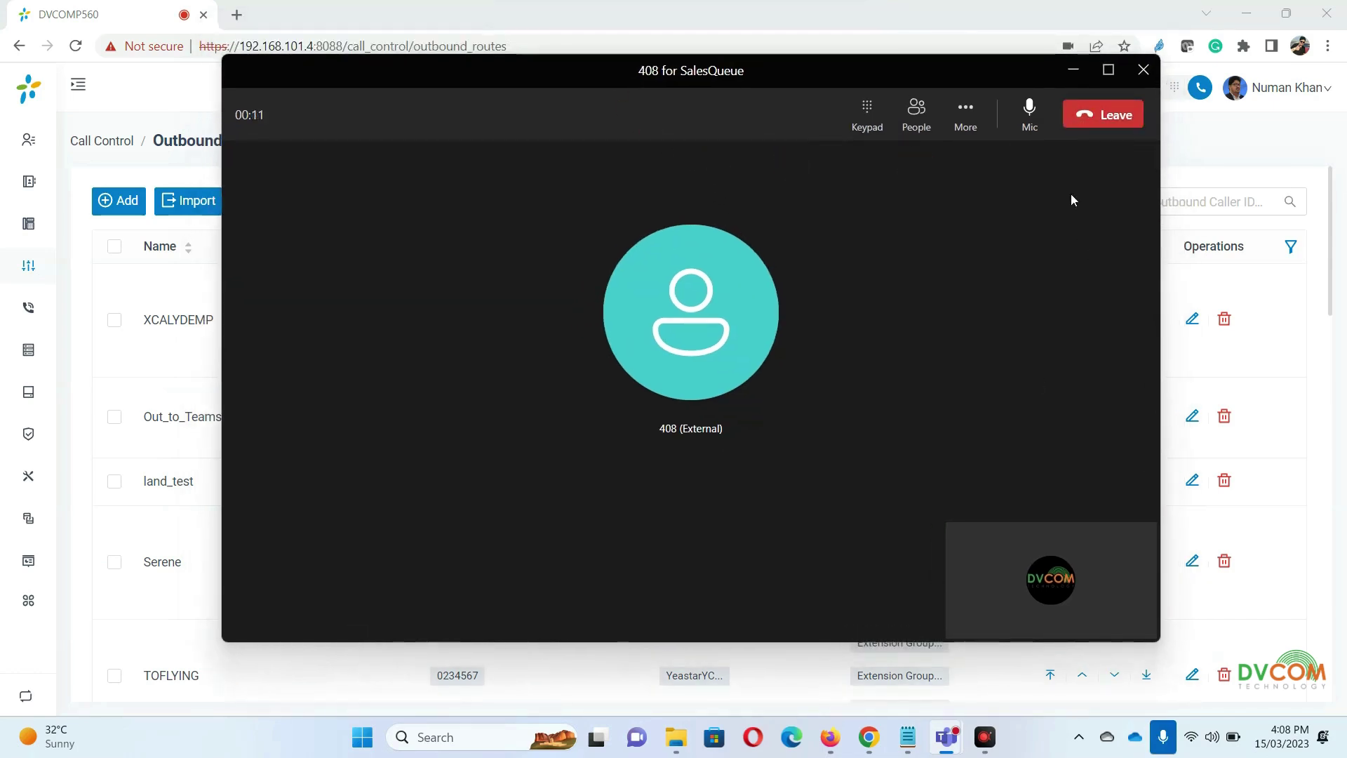
click(1095, 126)
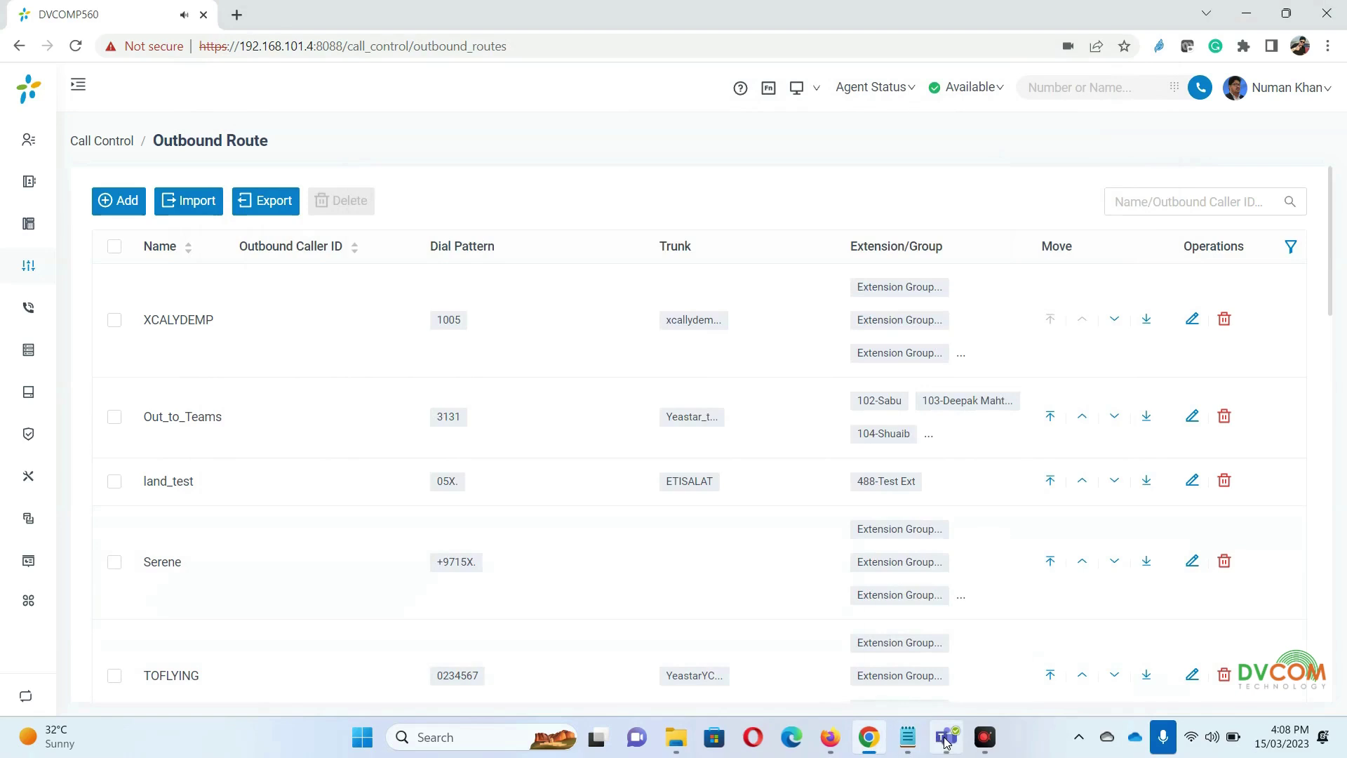
Switch to Microsoft Teams, open its Calls page and reposition the Teams window.
click(946, 736)
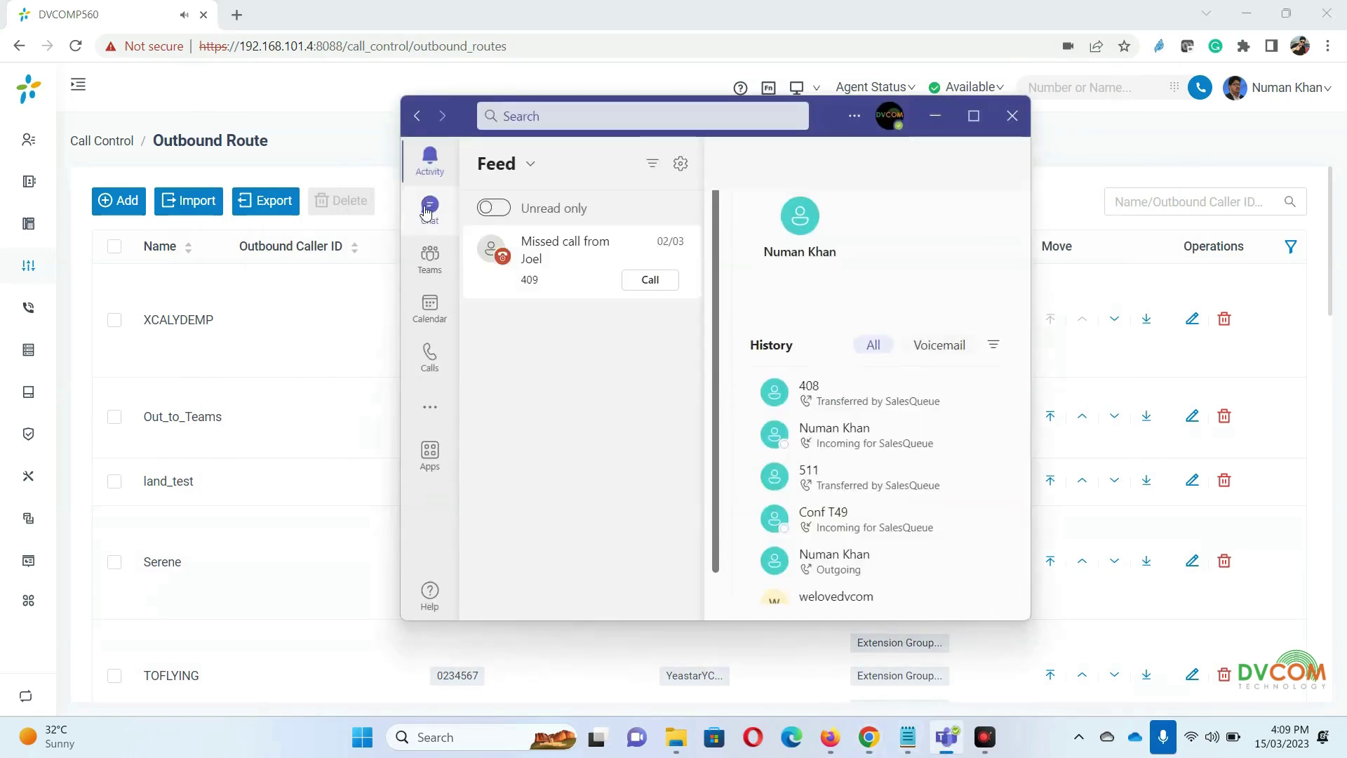
click(425, 361)
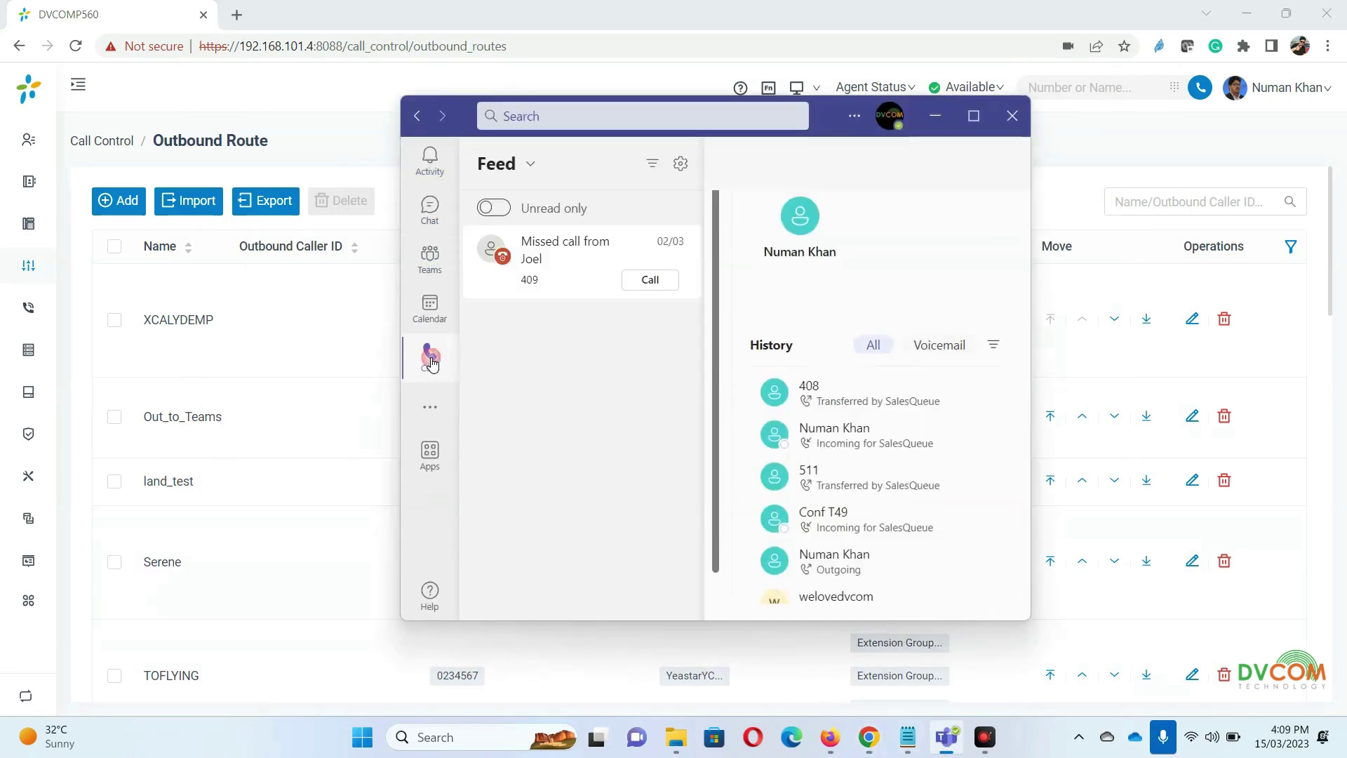
drag(839, 128, 724, 104)
Examine the work number and its extension shown beneath the Teams dial pad.
scroll(586, 385, down, 2)
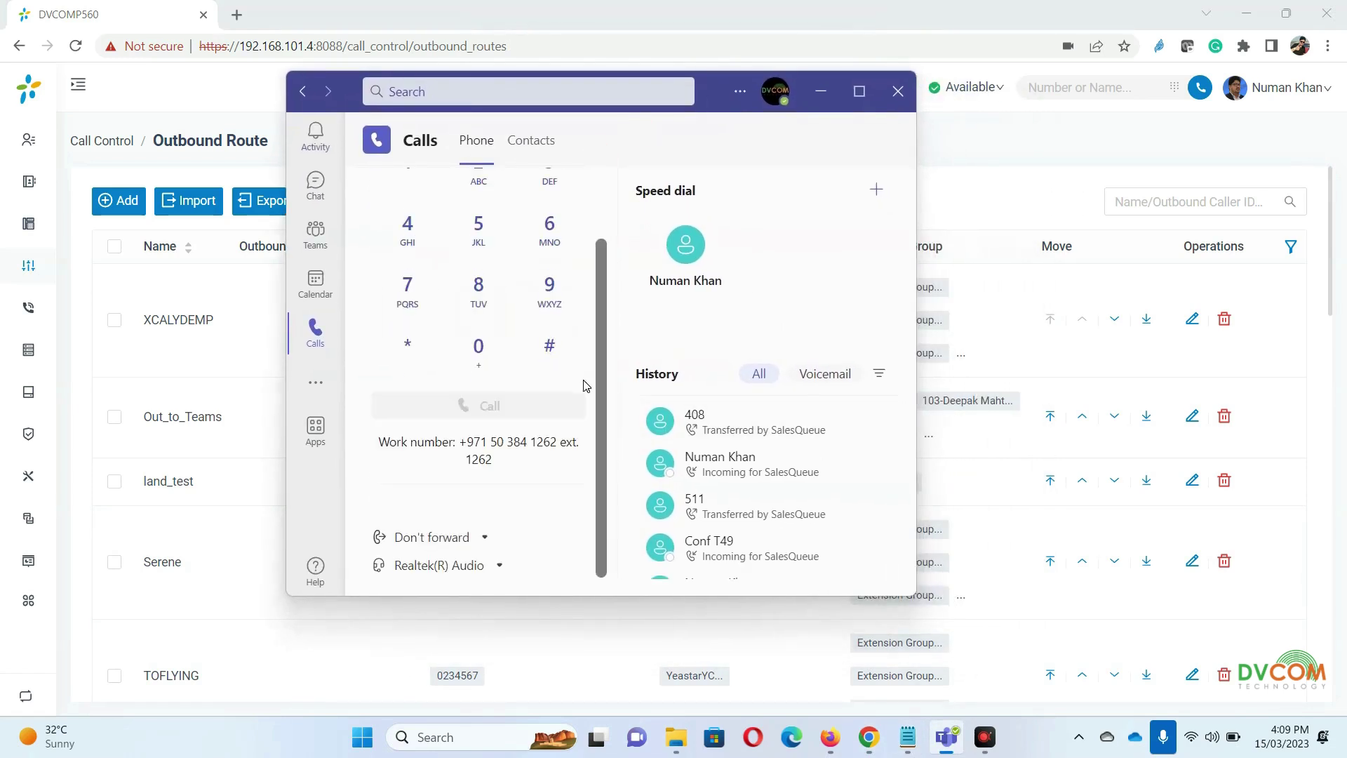
drag(459, 442, 555, 443)
double_click(469, 457)
click(501, 466)
double_click(478, 460)
click(532, 458)
scroll(602, 375, up, 1)
scroll(601, 374, up, 2)
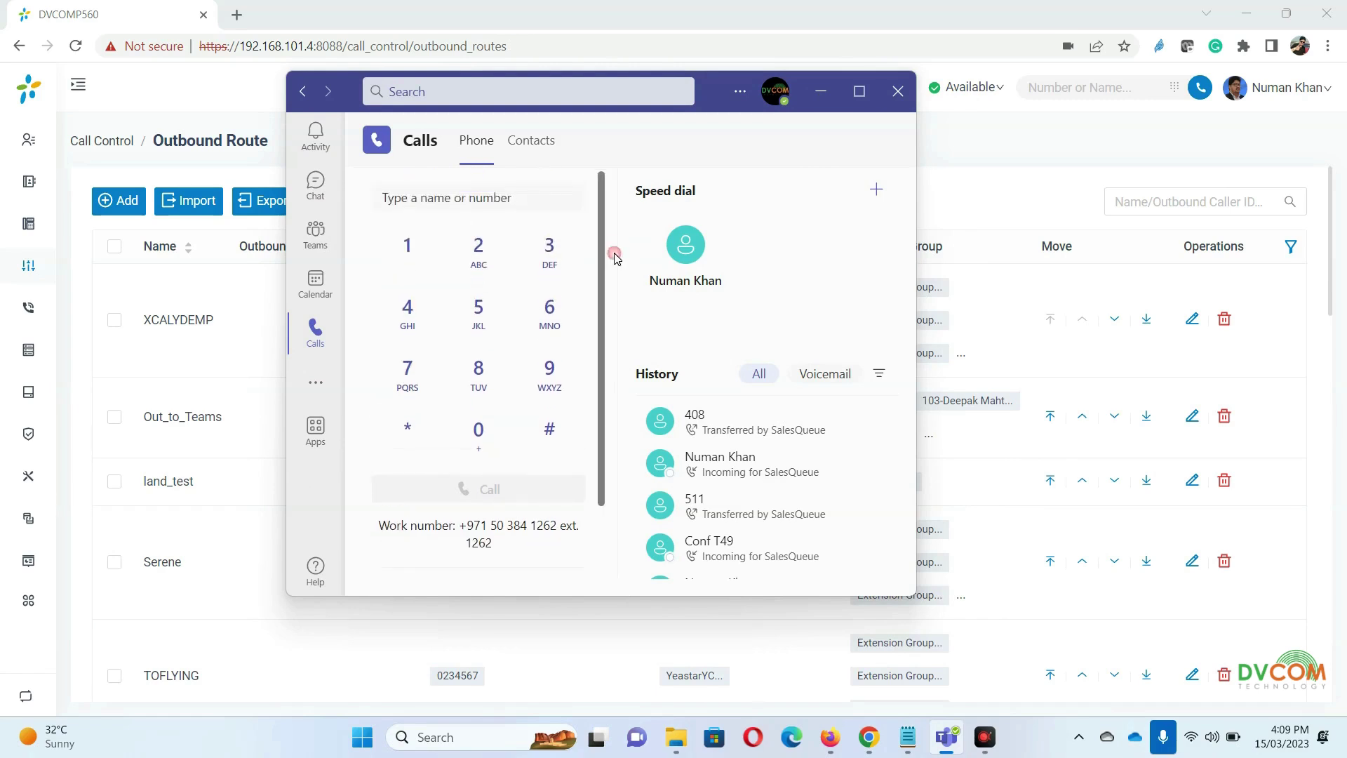